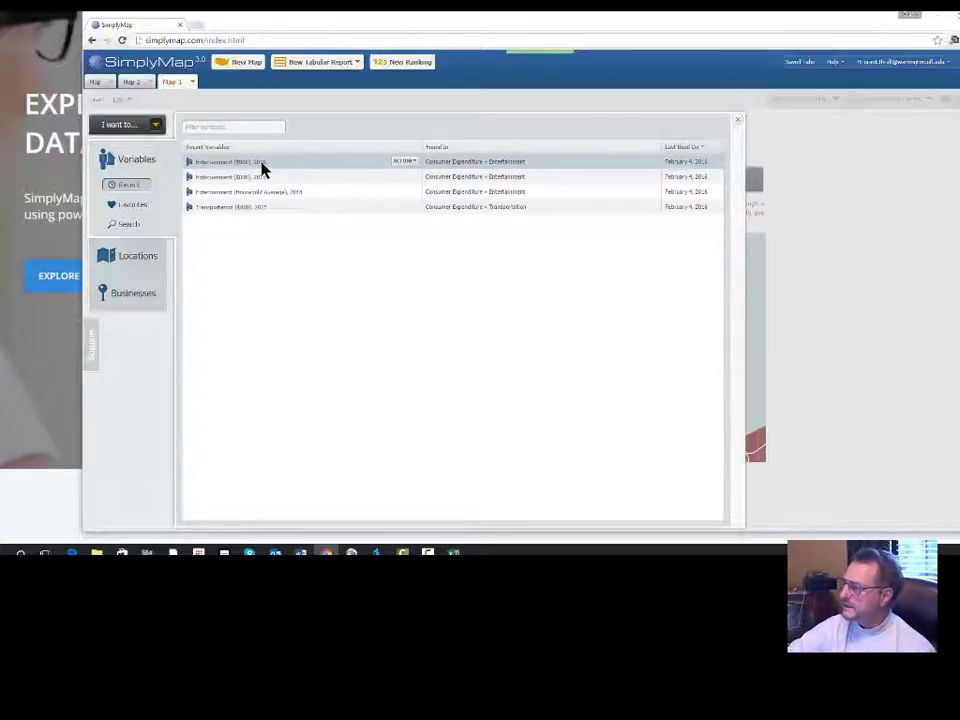
# Map the Entertainment ($000), 2018 variable and move the map legend fully into view.
pyautogui.click(263, 164)
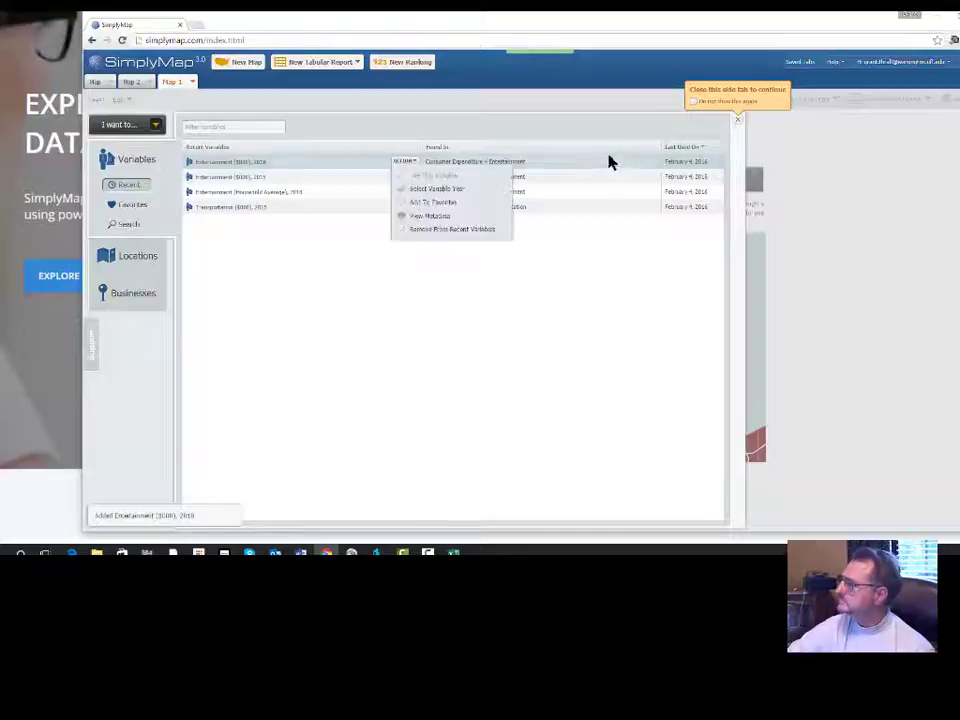
pyautogui.click(736, 124)
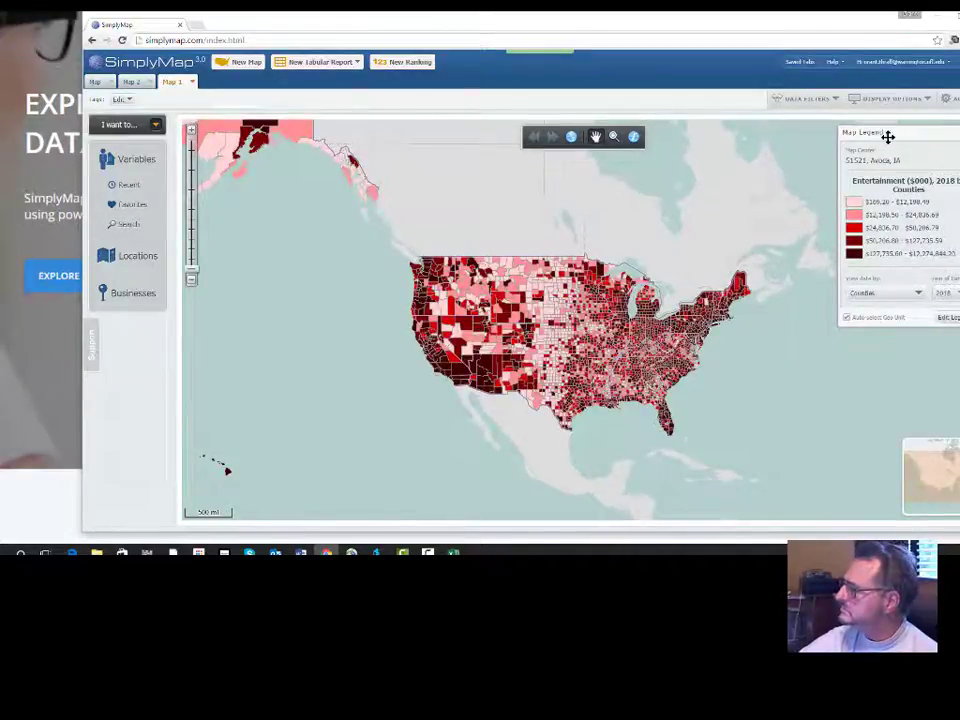
pyautogui.moveTo(887, 136); pyautogui.dragTo(838, 160)
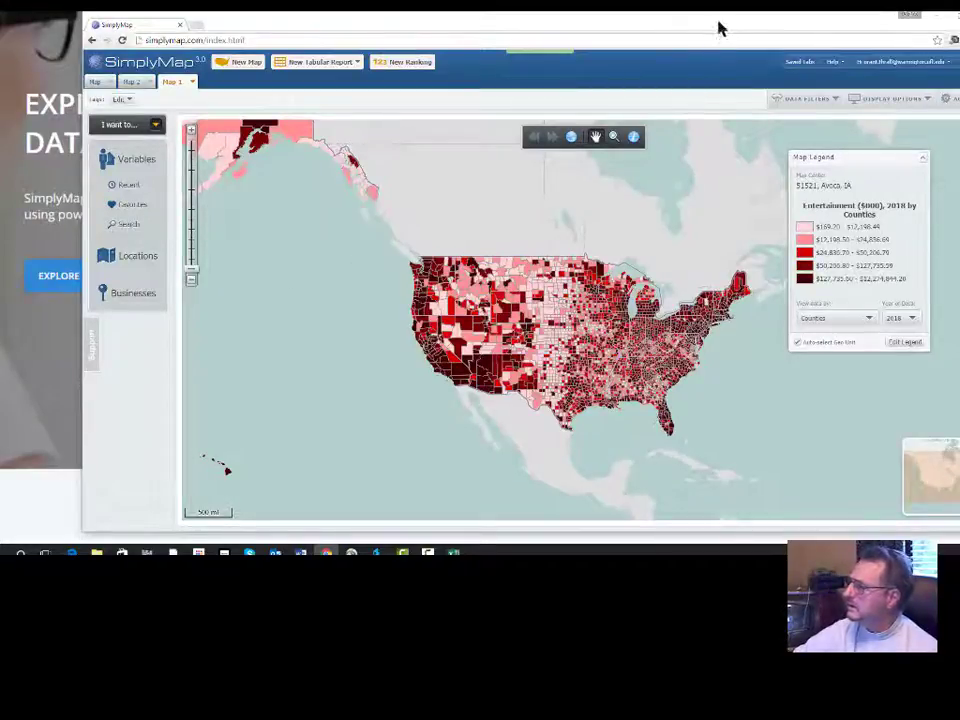
# Export the mapped variable as a USA shapefile at the Zip Codes level, sent to the prefilled e-mail address.
pyautogui.moveTo(720, 21); pyautogui.dragTo(649, 28)
pyautogui.click(917, 107)
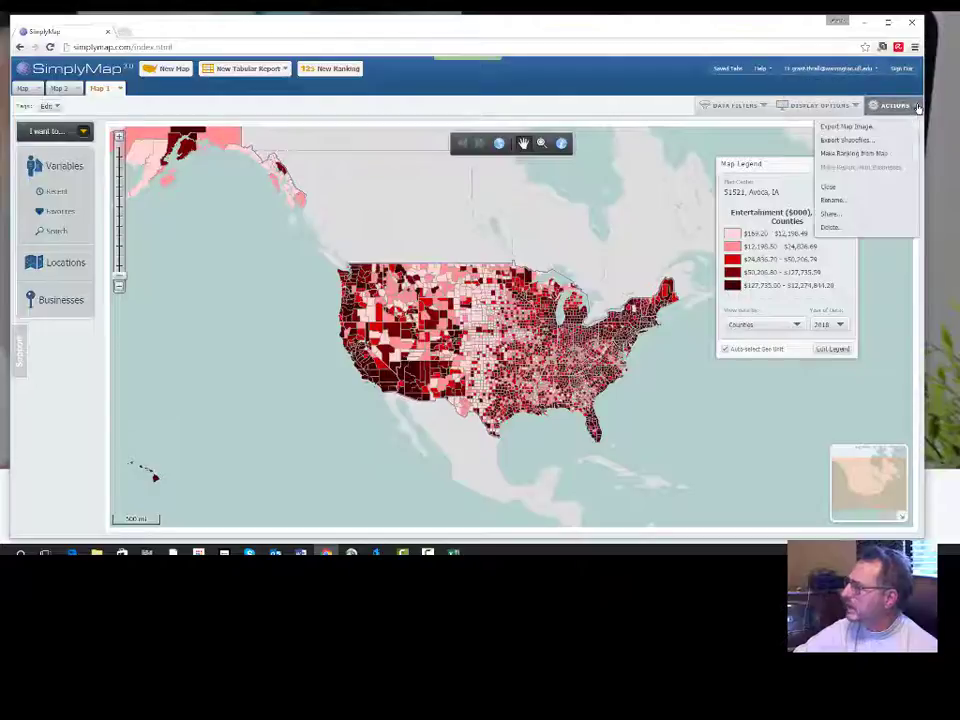
pyautogui.click(876, 146)
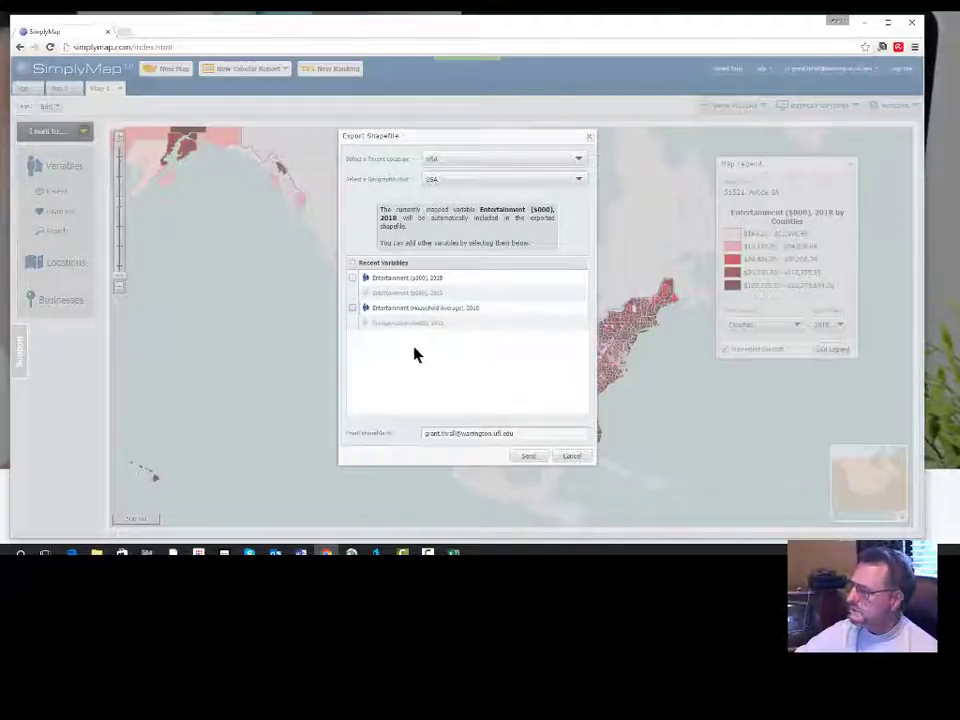
pyautogui.click(579, 179)
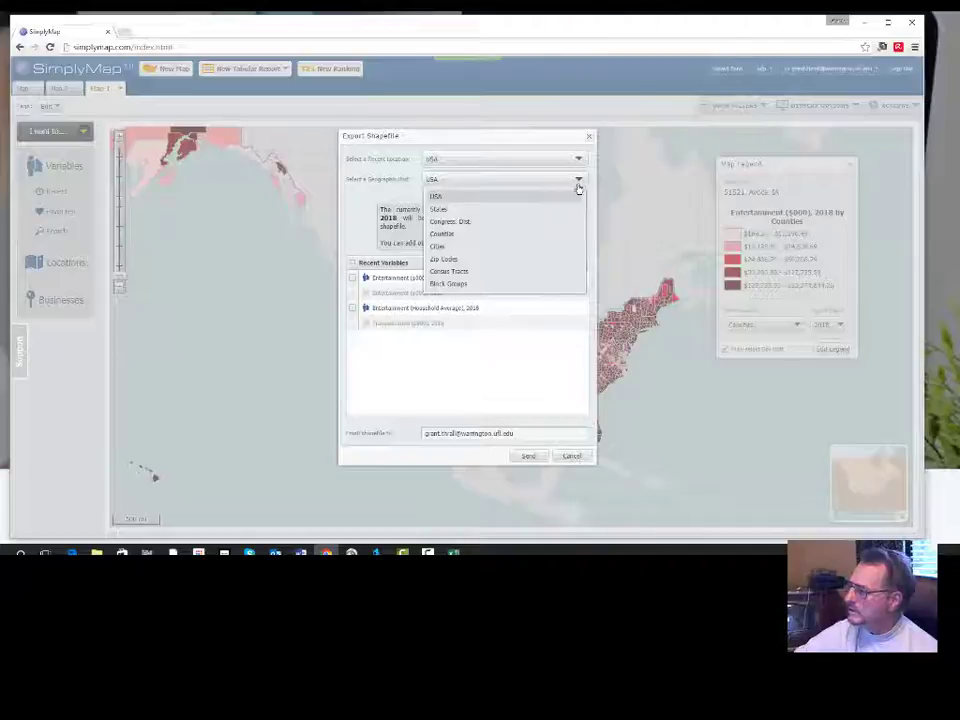
pyautogui.click(453, 262)
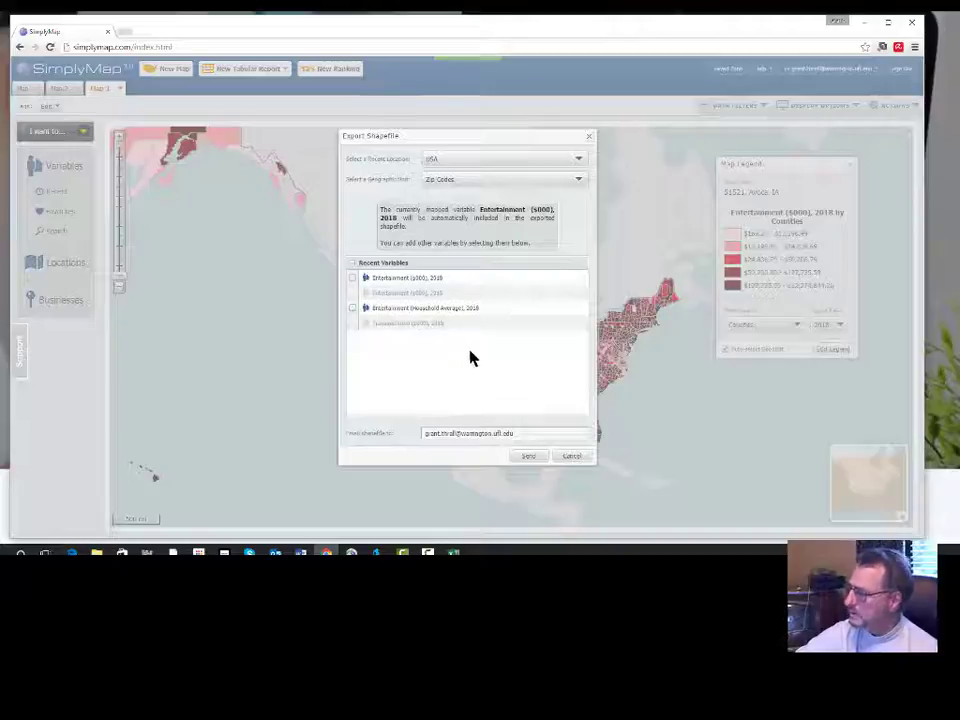
pyautogui.click(533, 456)
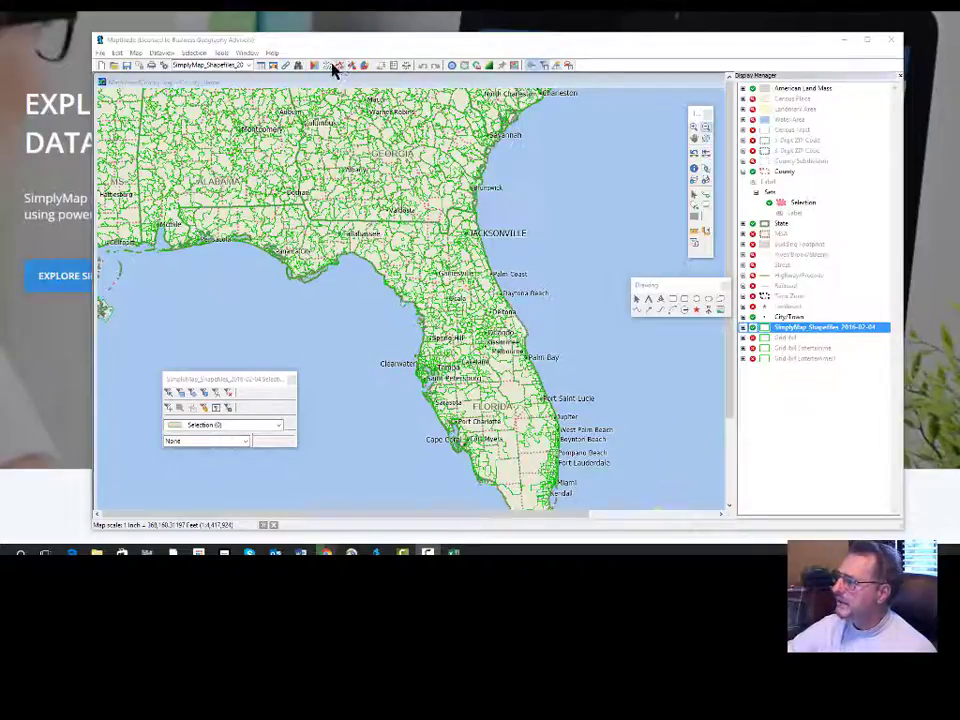
# In Maptitude, make SimplyMap_Shapefiles_2016-02-04 the working layer and create a color theme for it on the TOTEXPENT field.
pyautogui.rightClick(812, 328)
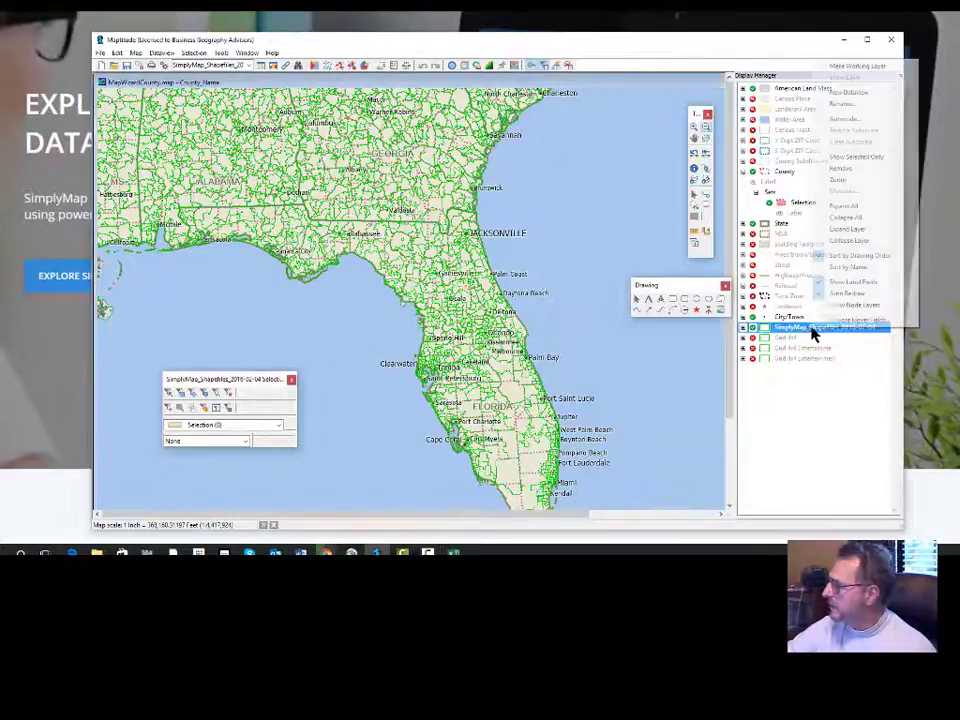
pyautogui.click(893, 67)
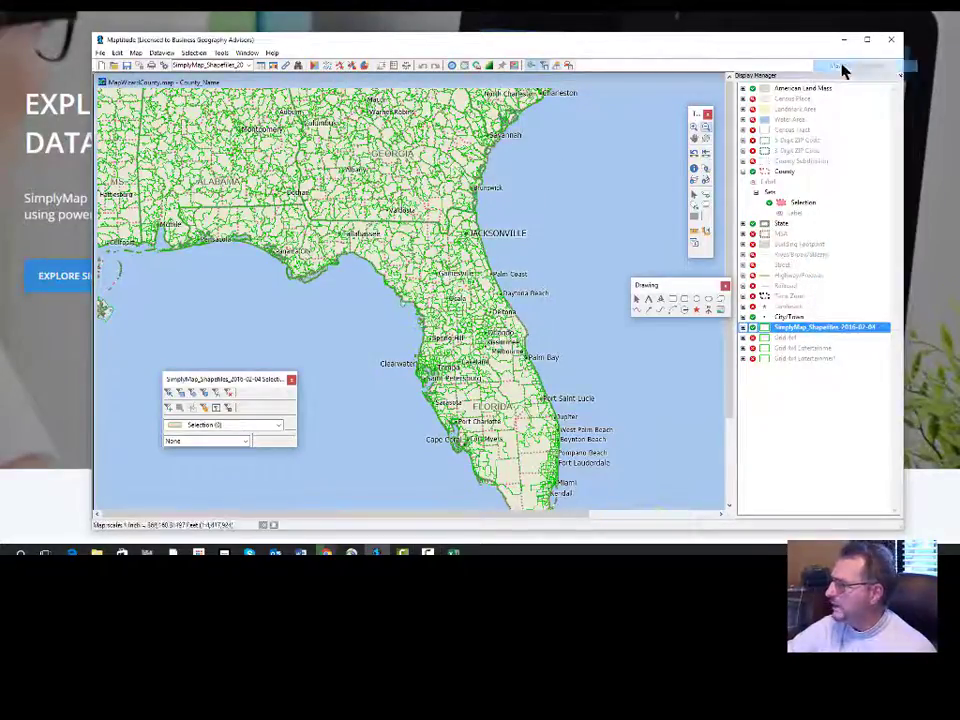
pyautogui.click(316, 65)
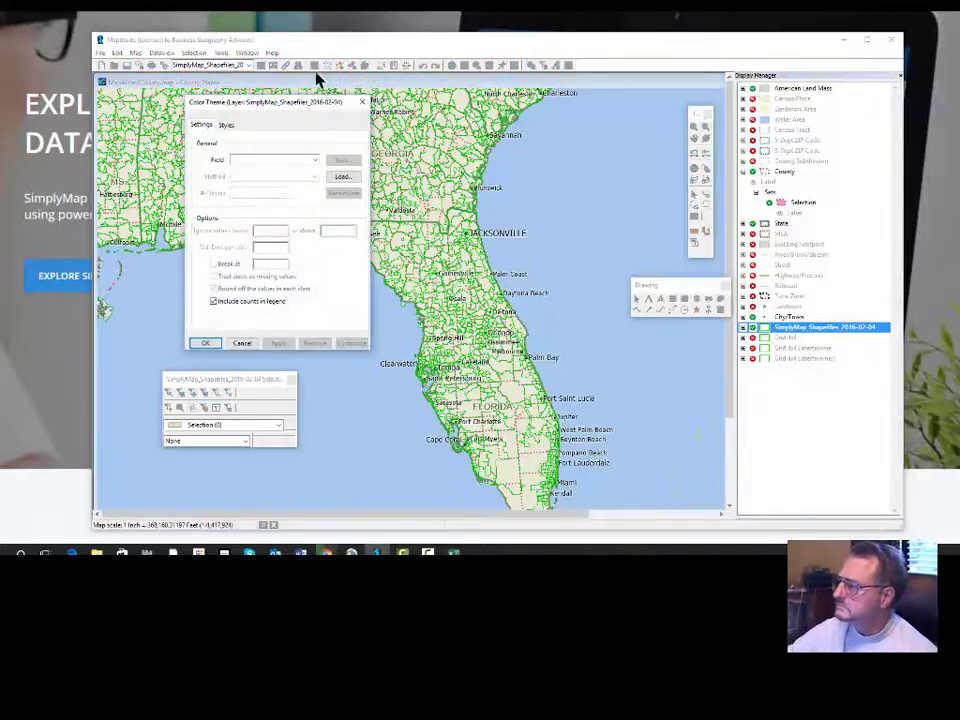
pyautogui.click(315, 161)
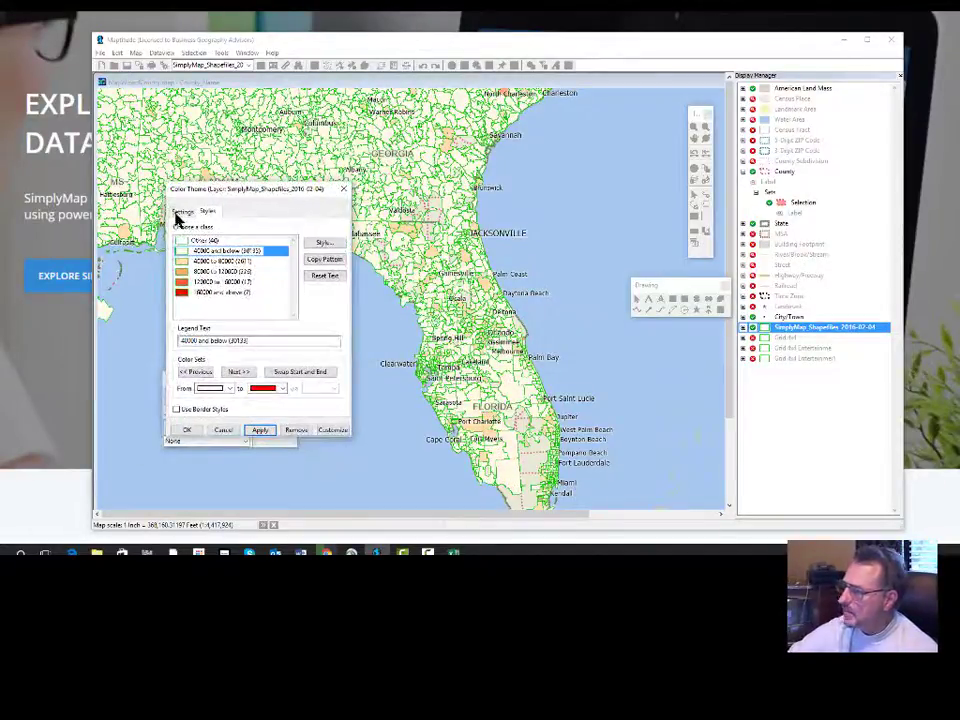
# Set the TOTEXPENT color theme to the Optimal Breaks method with 6 classes and apply it to the map.
pyautogui.click(181, 212)
pyautogui.click(297, 263)
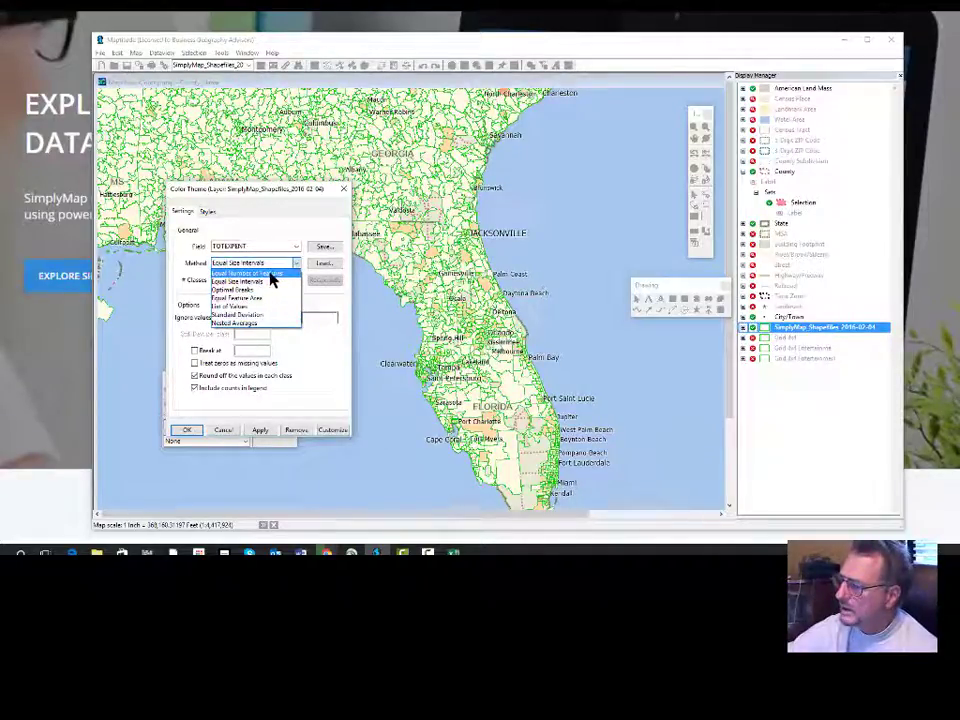
pyautogui.click(252, 289)
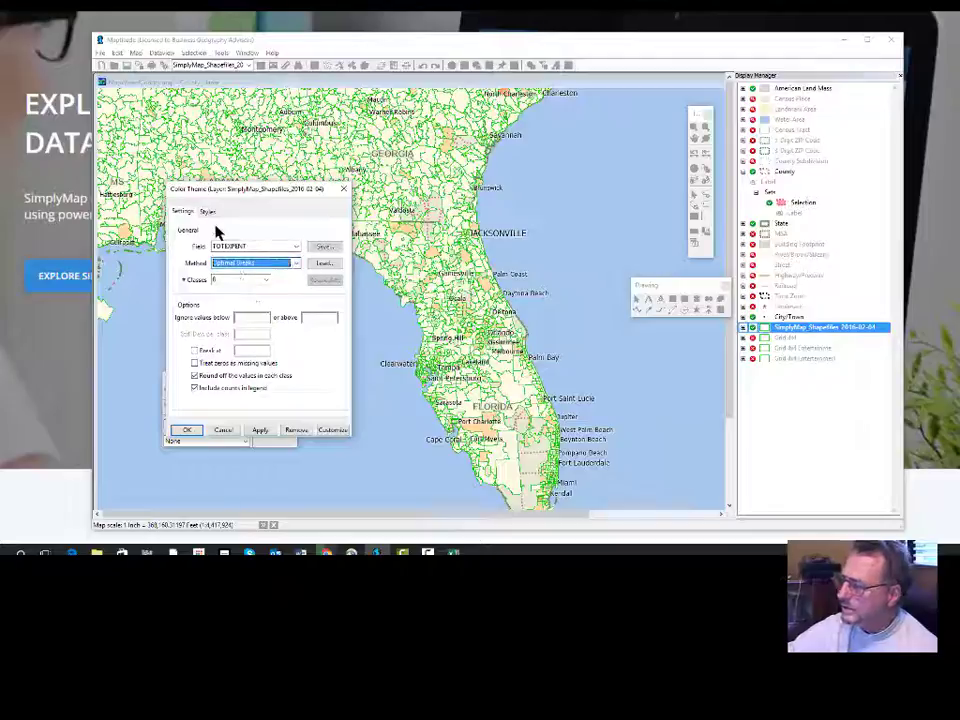
pyautogui.click(266, 281)
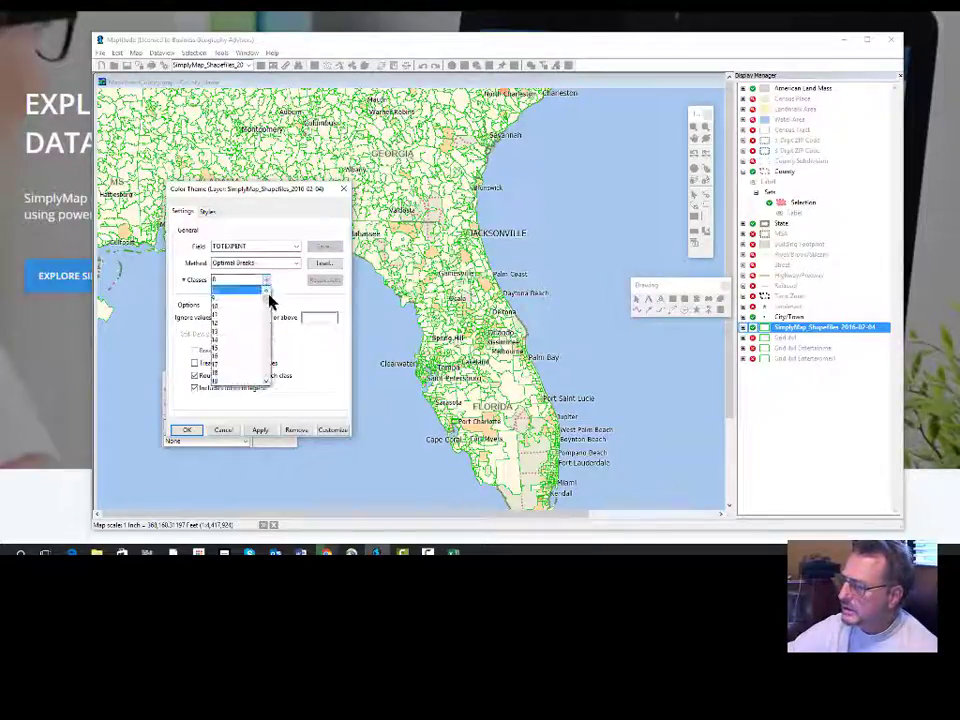
pyautogui.click(267, 292)
pyautogui.click(267, 292)
pyautogui.click(267, 292)
pyautogui.click(267, 292)
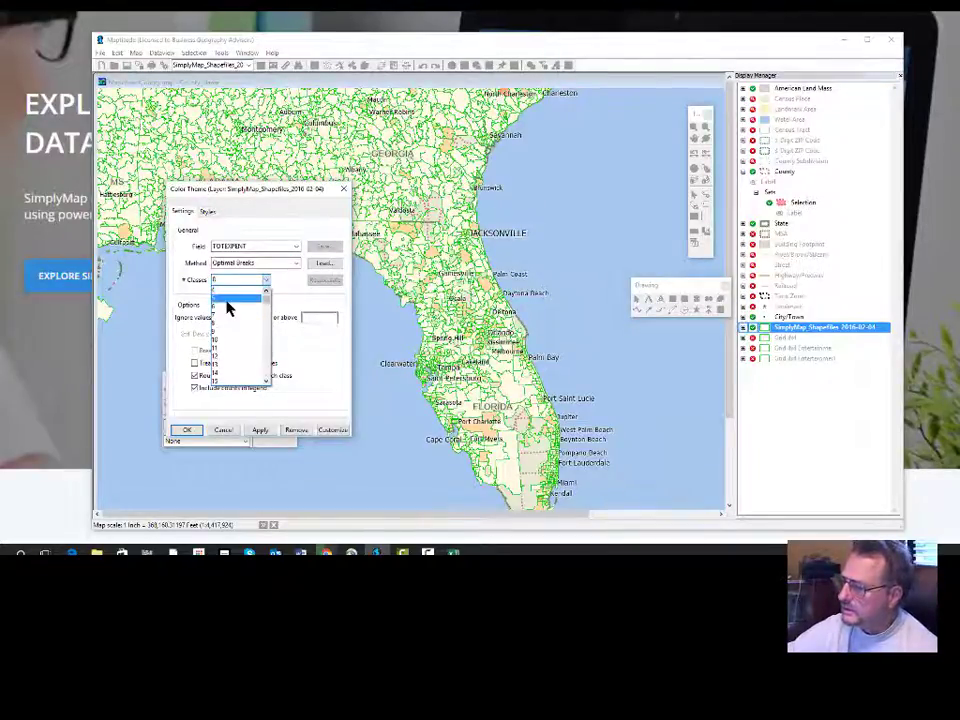
pyautogui.click(225, 309)
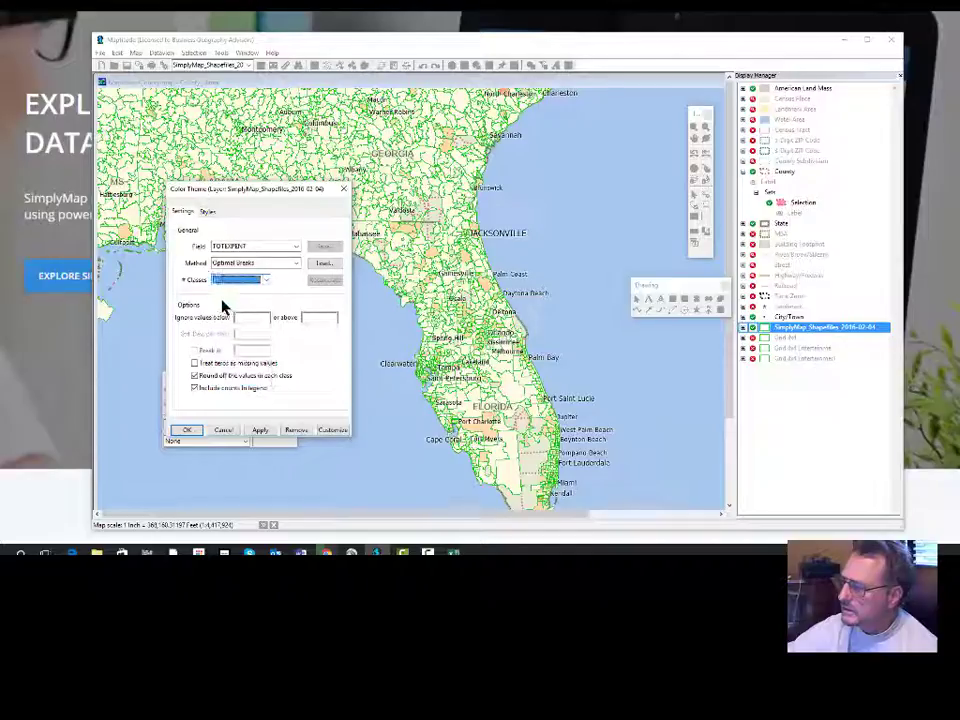
pyautogui.click(208, 212)
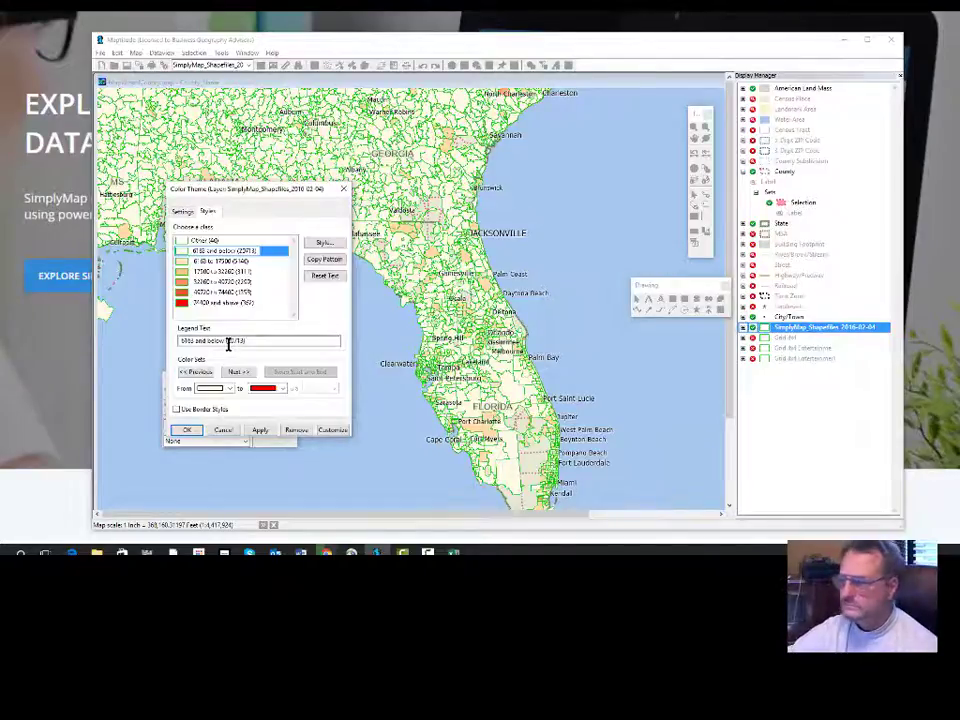
pyautogui.click(194, 432)
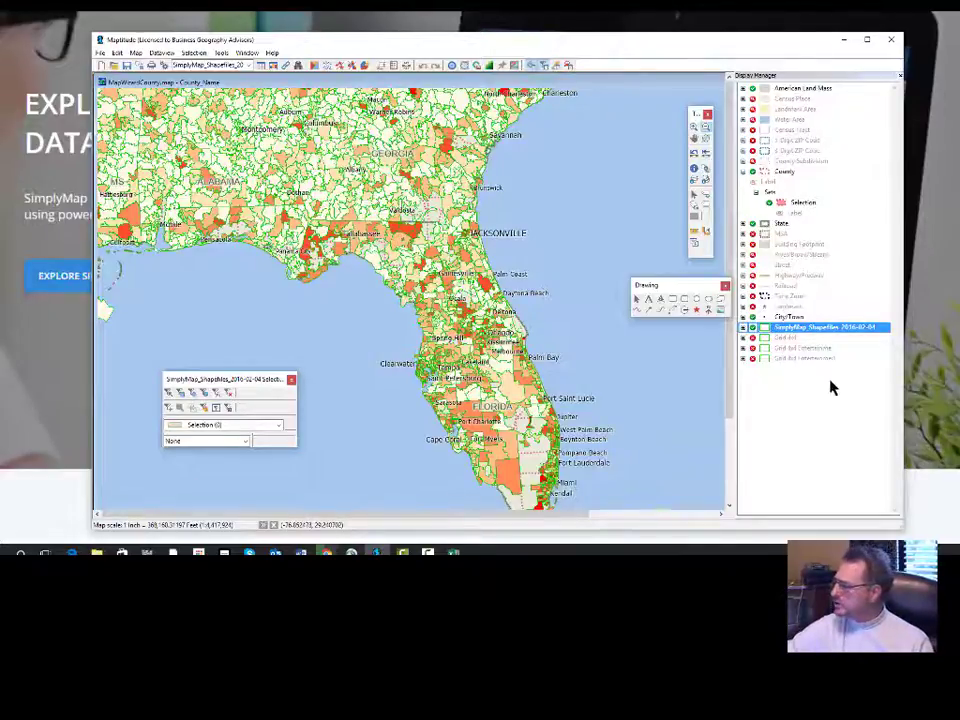
# Show the Grid 4x4 layer and both Grid 4x4 Entertainment layers, expanding the theme layer's and grids' entries.
pyautogui.click(748, 338)
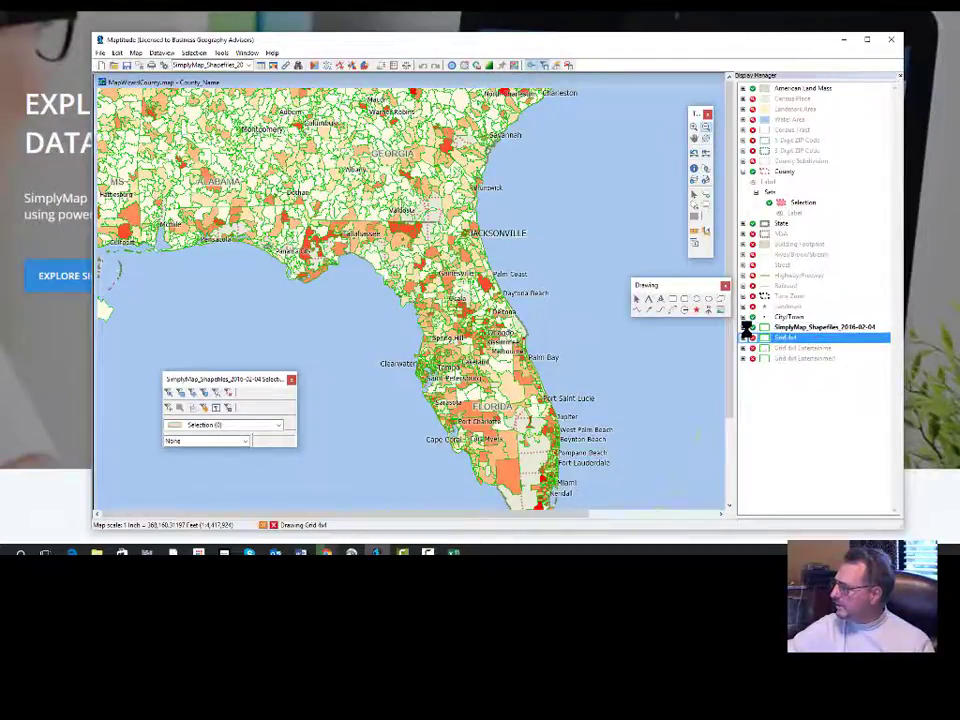
pyautogui.click(745, 328)
pyautogui.click(745, 328)
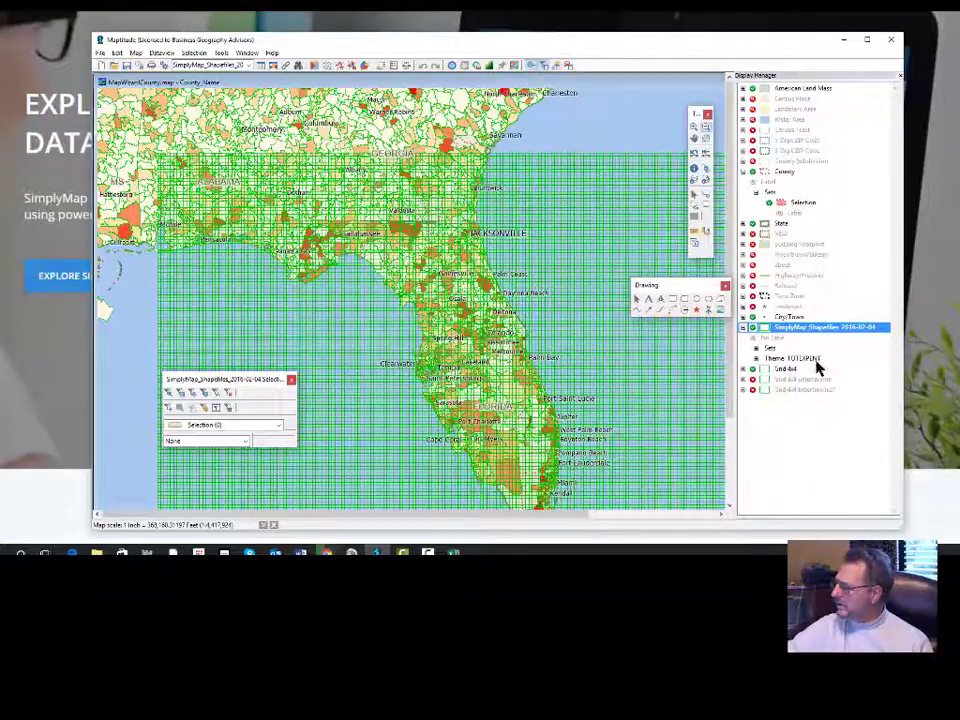
pyautogui.click(743, 370)
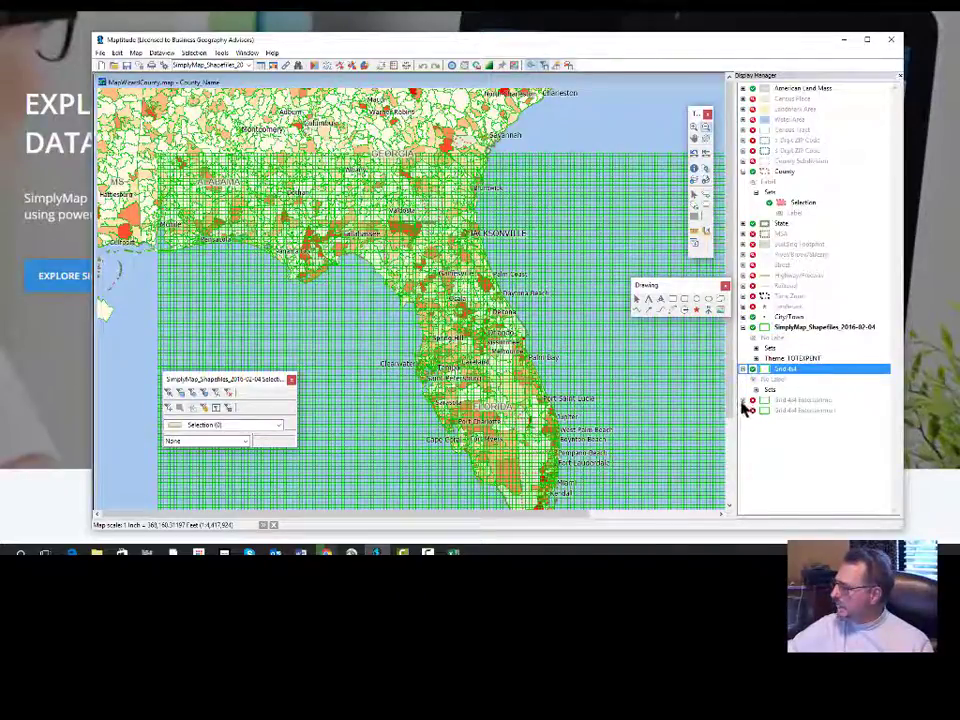
pyautogui.click(744, 401)
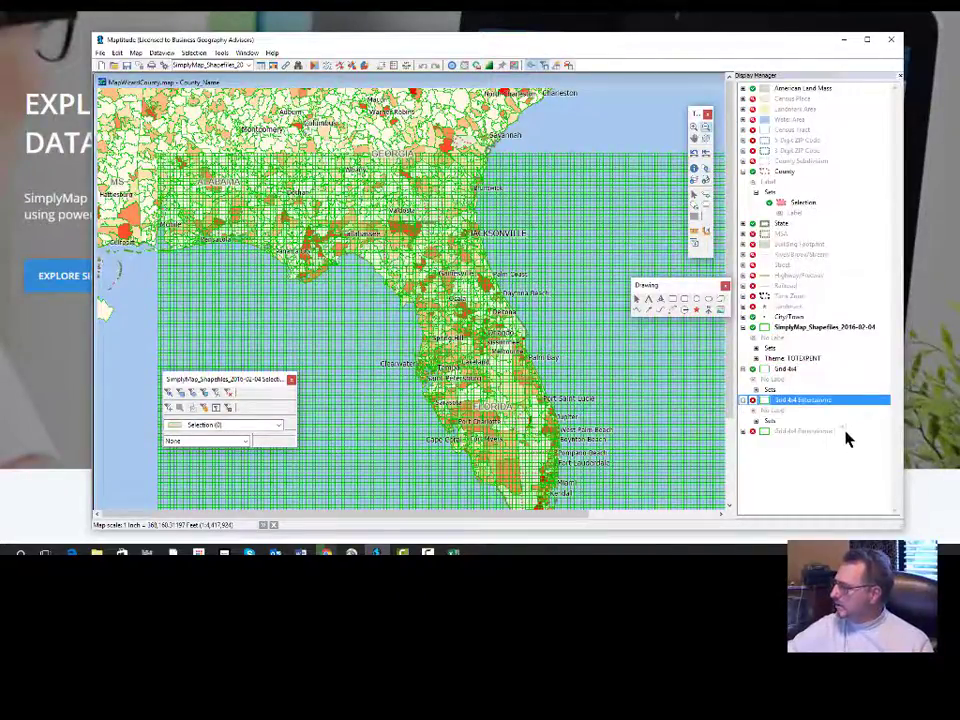
pyautogui.click(755, 432)
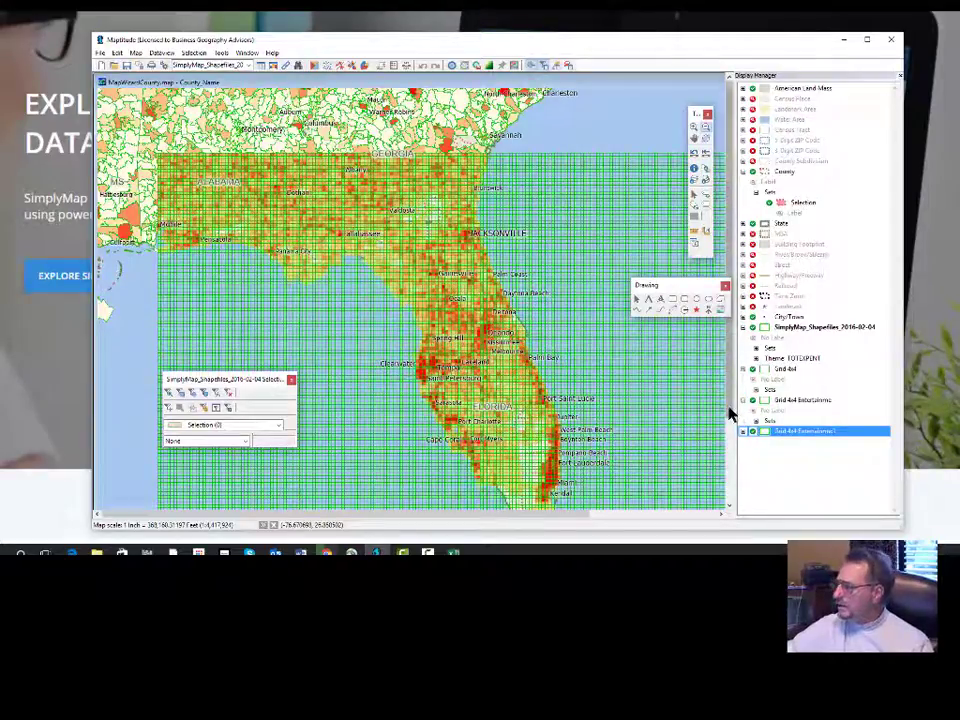
# Hide the plain Grid 4x4, the unthemed Grid 4x4 Entertainment and the SimplyMap shapefile layers, leaving only the themed grid over Florida.
pyautogui.click(733, 482)
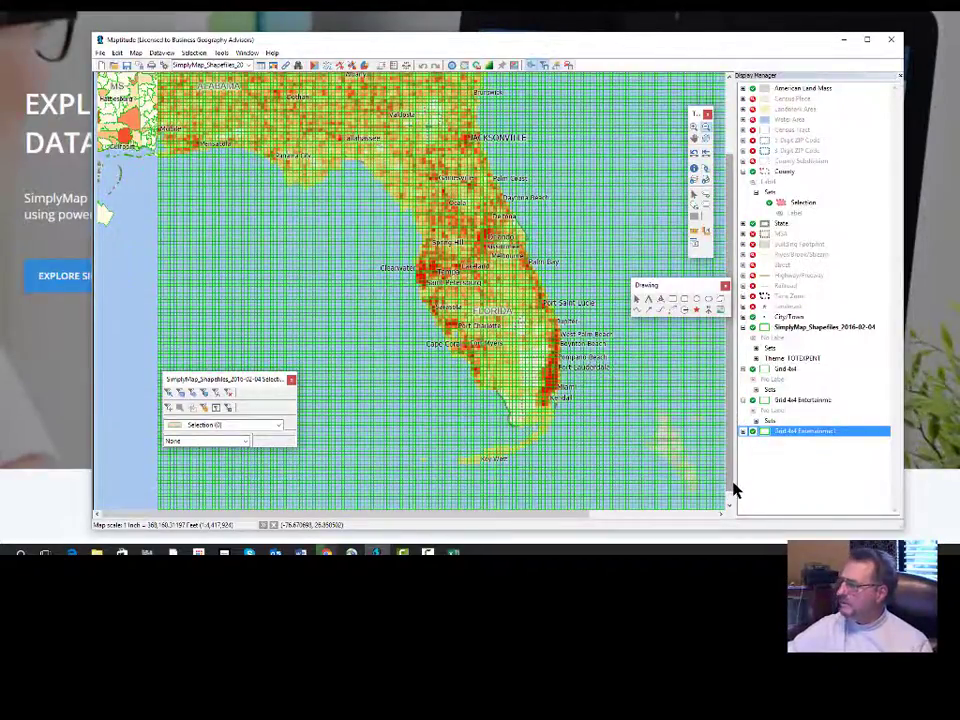
pyautogui.click(753, 401)
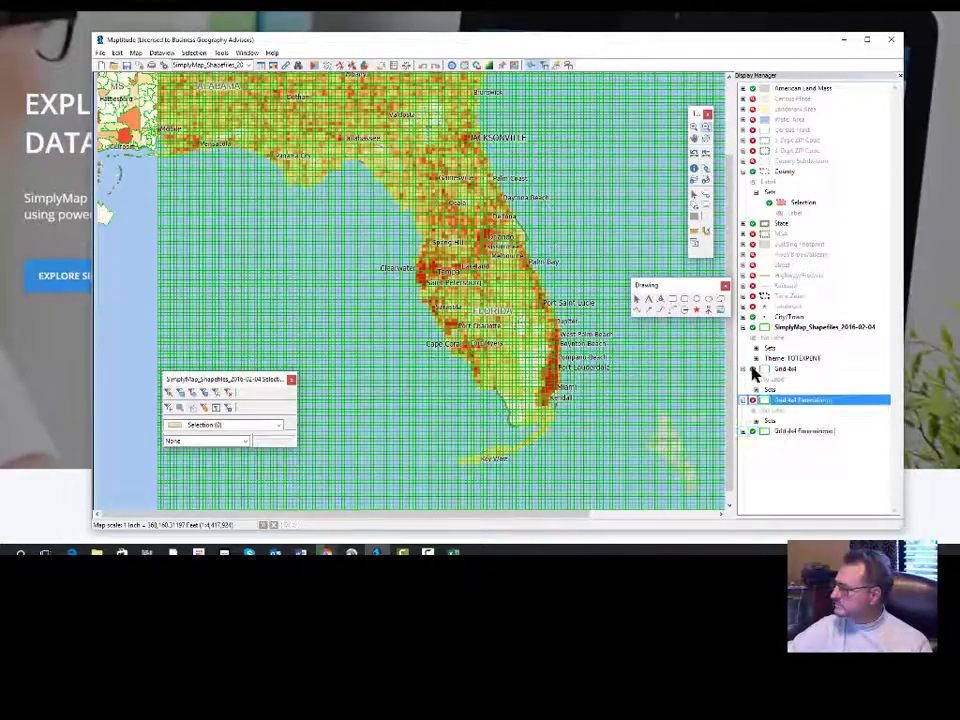
pyautogui.click(753, 370)
pyautogui.click(753, 371)
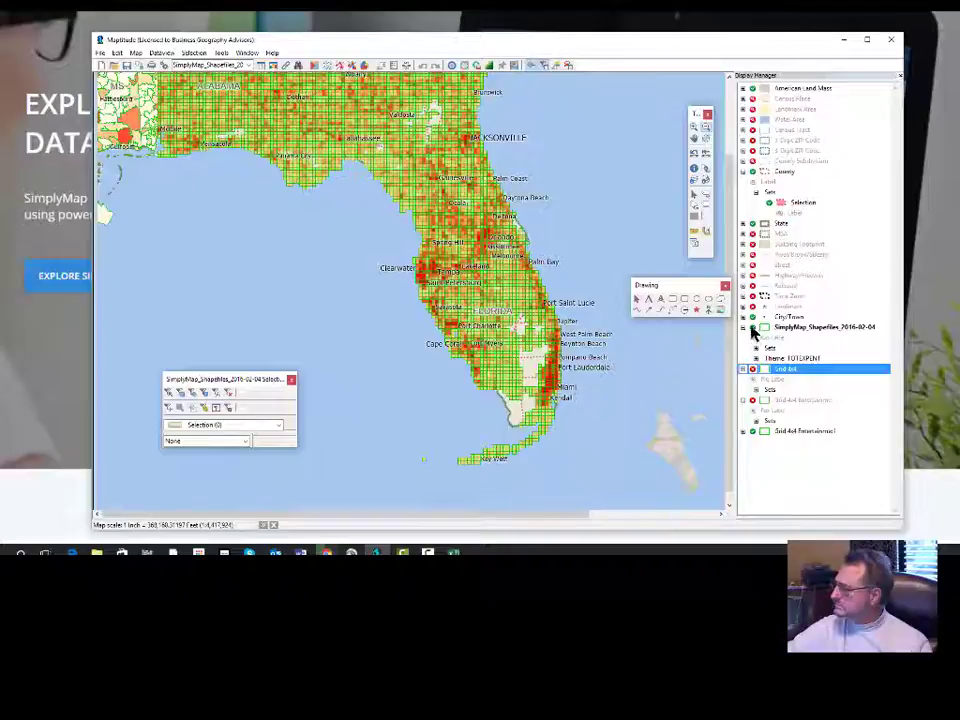
pyautogui.click(753, 328)
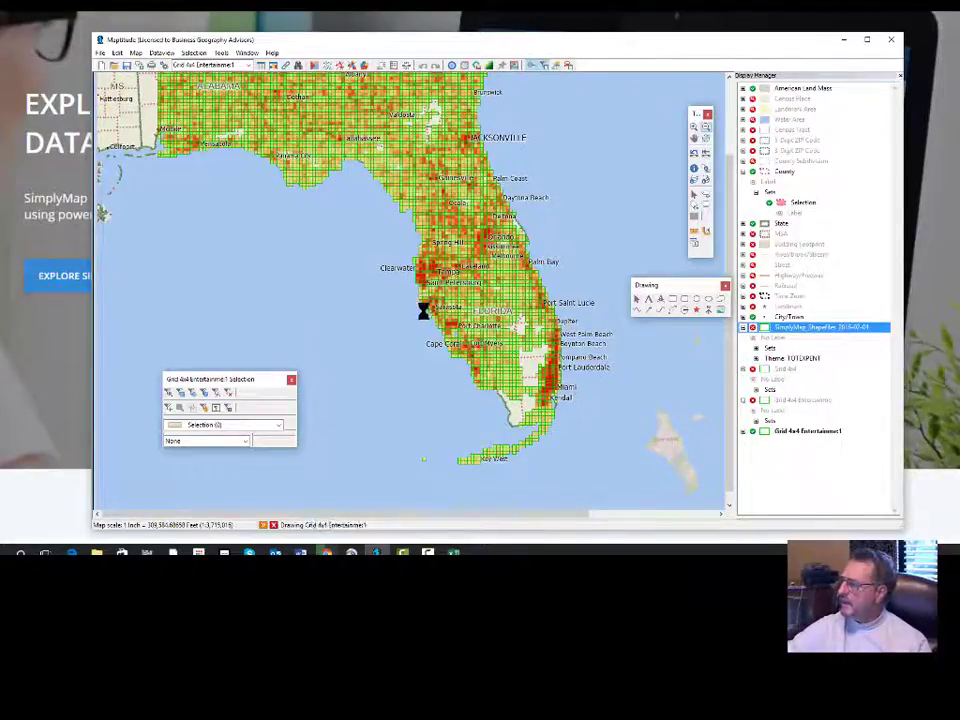
# Examine the themed entertainment grid up close across the Florida peninsula, the panhandle and southern Georgia and Alabama.
pyautogui.scroll(1, 428, 302)
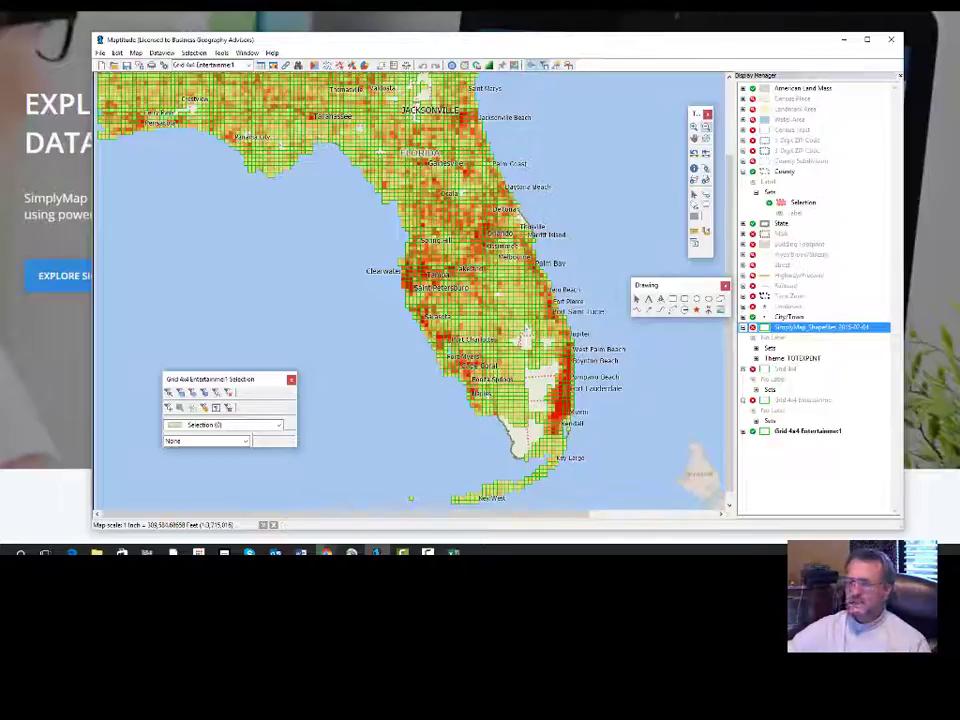
pyautogui.click(694, 128)
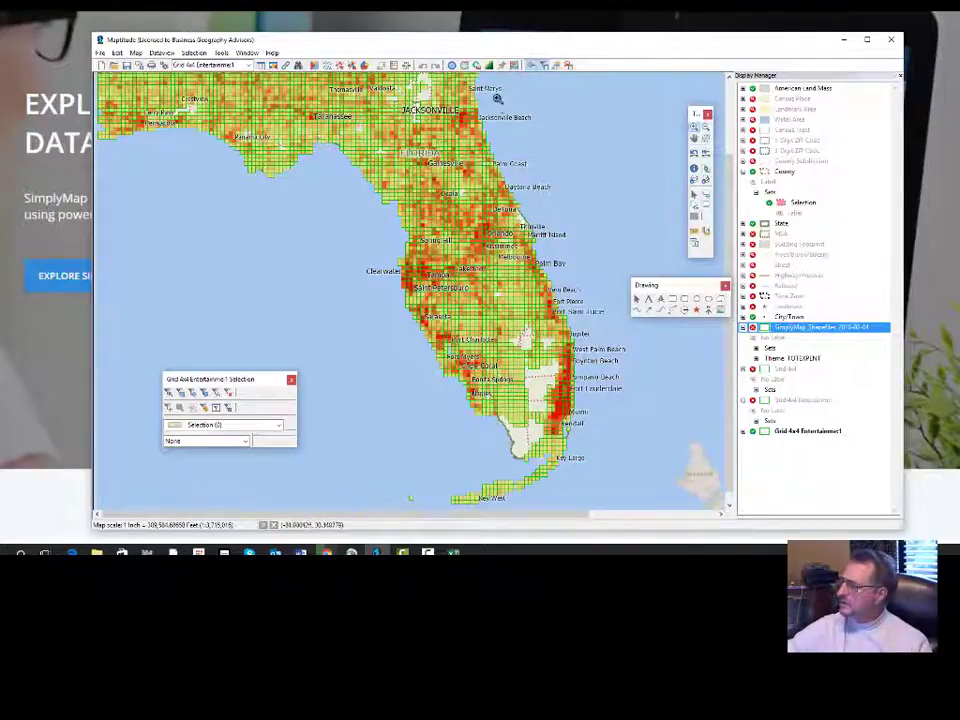
pyautogui.moveTo(497, 98)
pyautogui.mouseDown()
pyautogui.moveTo(452, 191)
pyautogui.moveTo(355, 330)
pyautogui.moveTo(341, 461)
pyautogui.moveTo(375, 510)
pyautogui.moveTo(385, 472)
pyautogui.mouseUp()
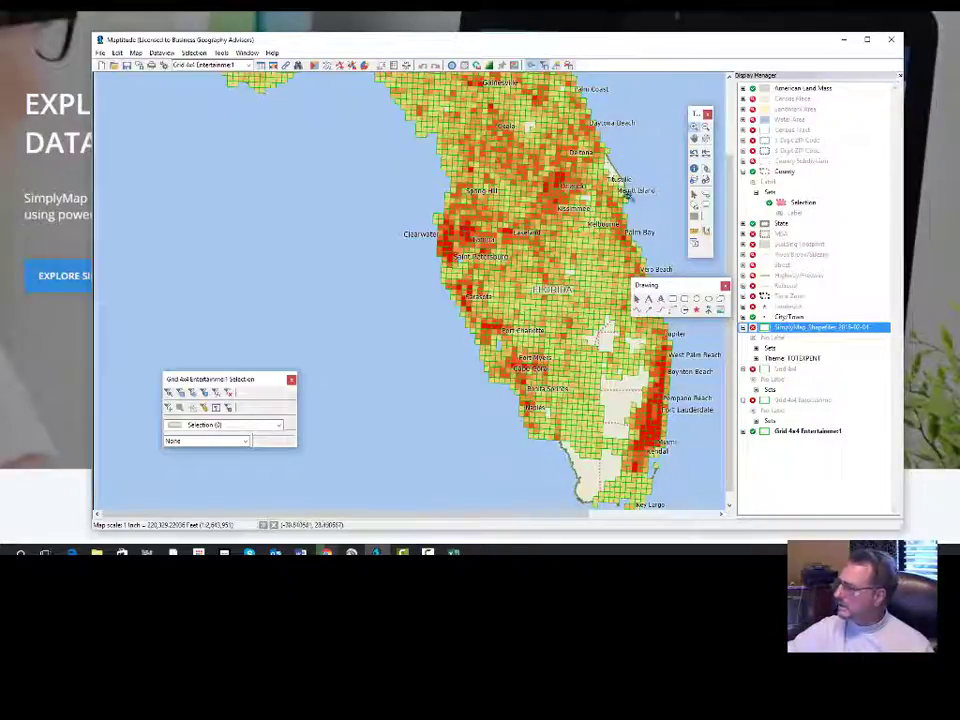
pyautogui.click(694, 137)
pyautogui.moveTo(549, 153); pyautogui.dragTo(632, 403)
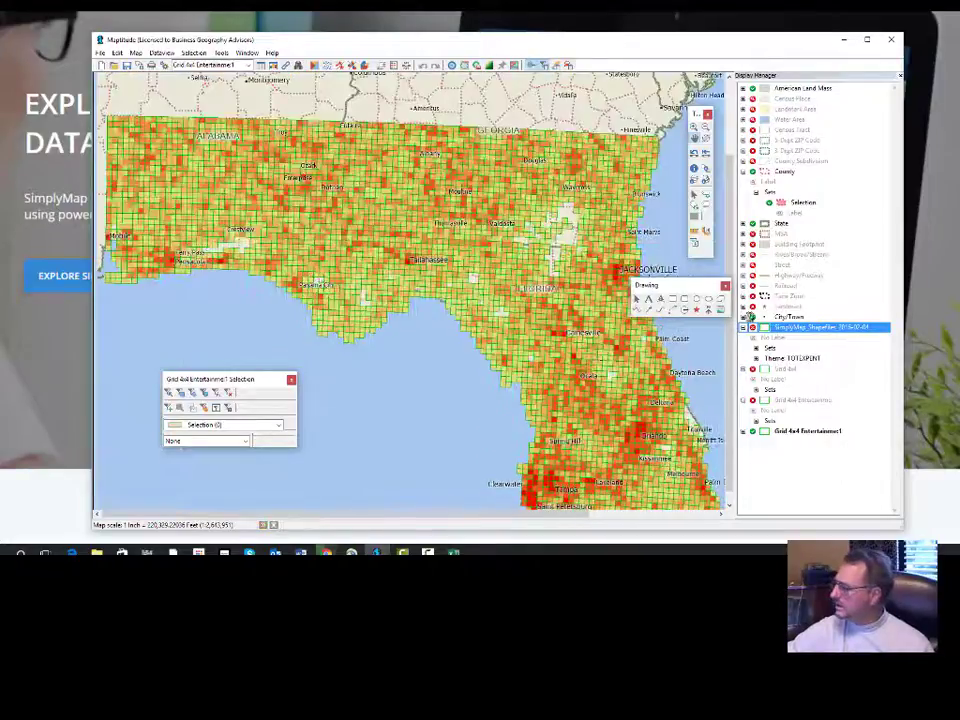